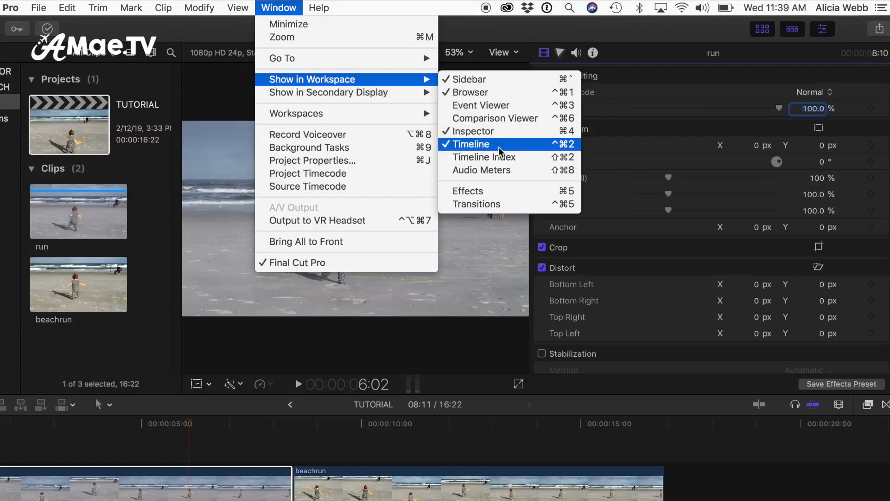
Tint the run clip's highlights blue at 248° and 25% on a color board, and toggle Color Board 1 in its effects
left_click(582, 66)
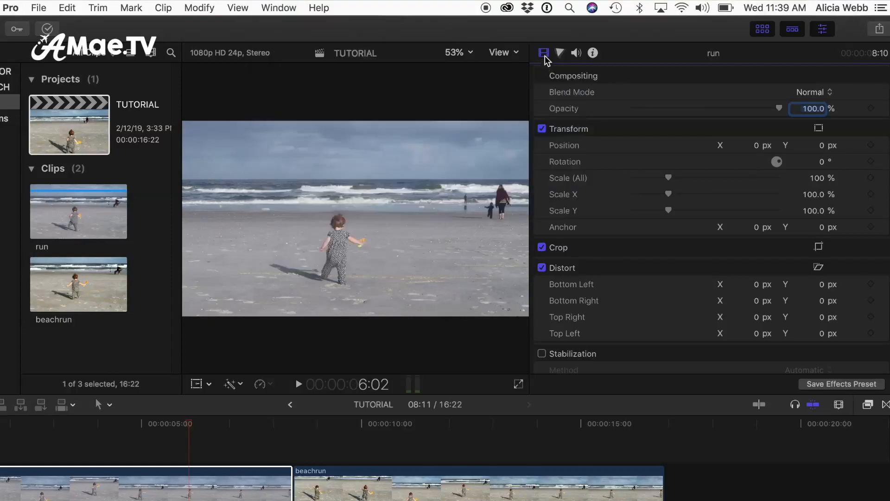
key("super+6")
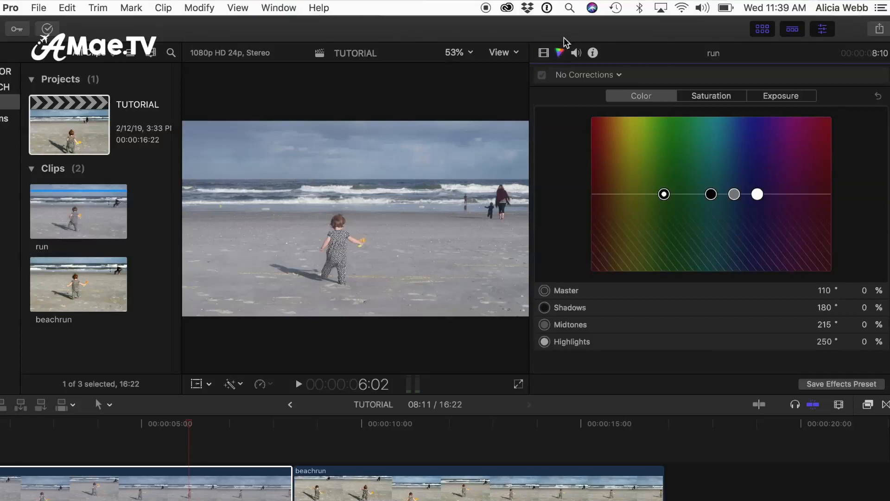
left_click_drag(757, 194, 756, 175)
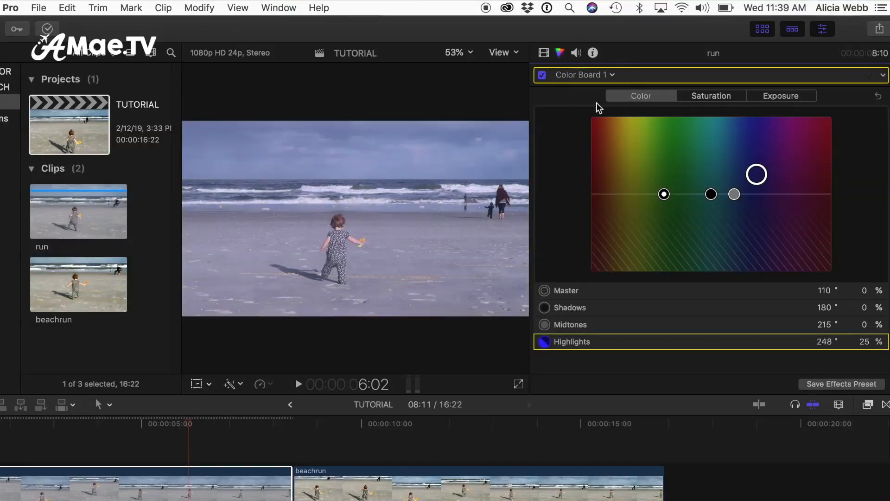
left_click(543, 55)
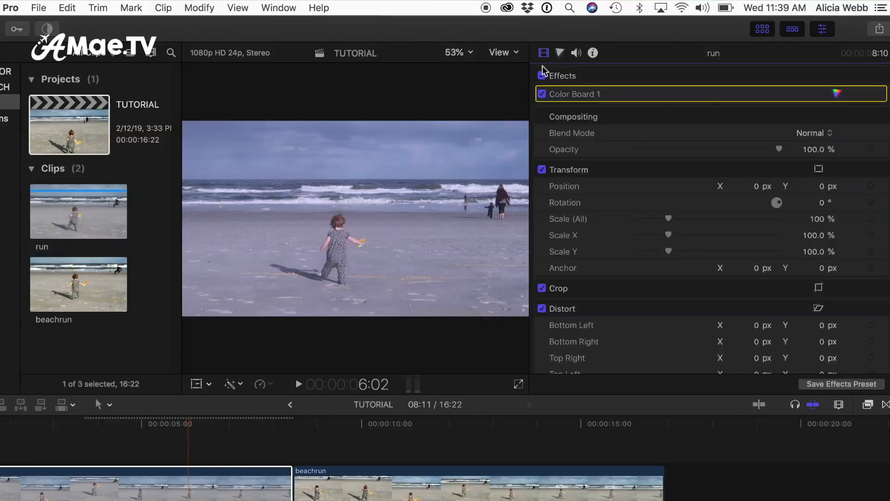
left_click(541, 94)
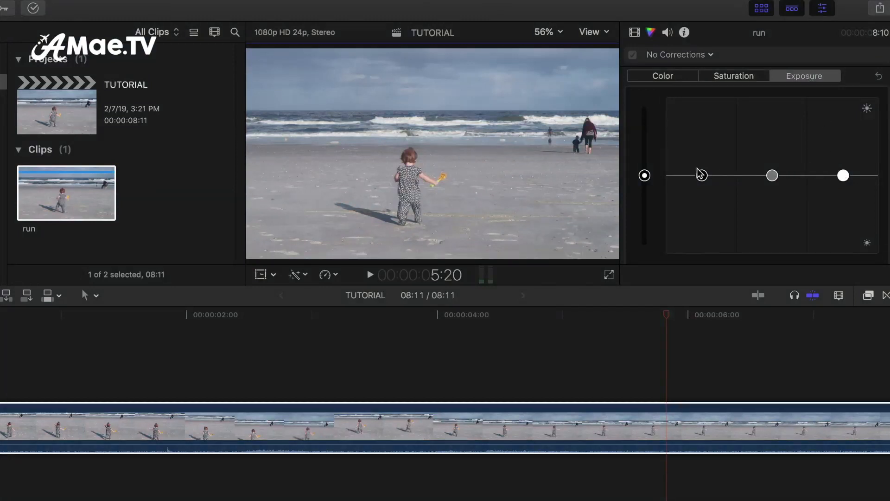
Increase the run clip's contrast through exposure: raise the highlights, lower the shadows and slightly lower the midtones
left_click_drag(844, 177, 845, 167)
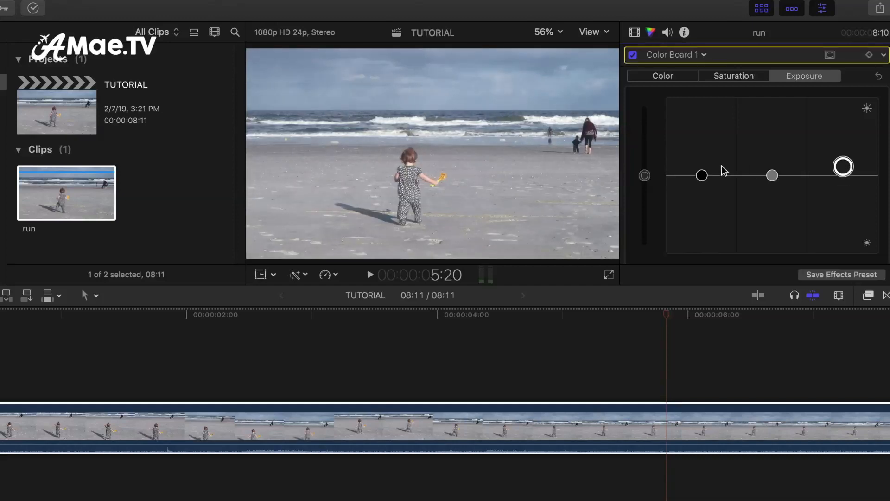
left_click_drag(702, 175, 703, 195)
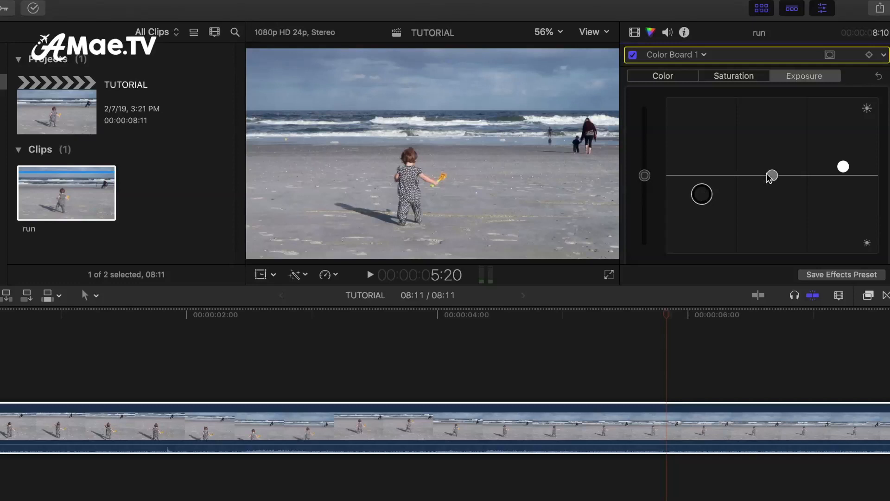
mouse_move(773, 176)
left_mouse_down()
mouse_move(772, 189)
mouse_move(771, 161)
mouse_move(771, 184)
left_mouse_up()
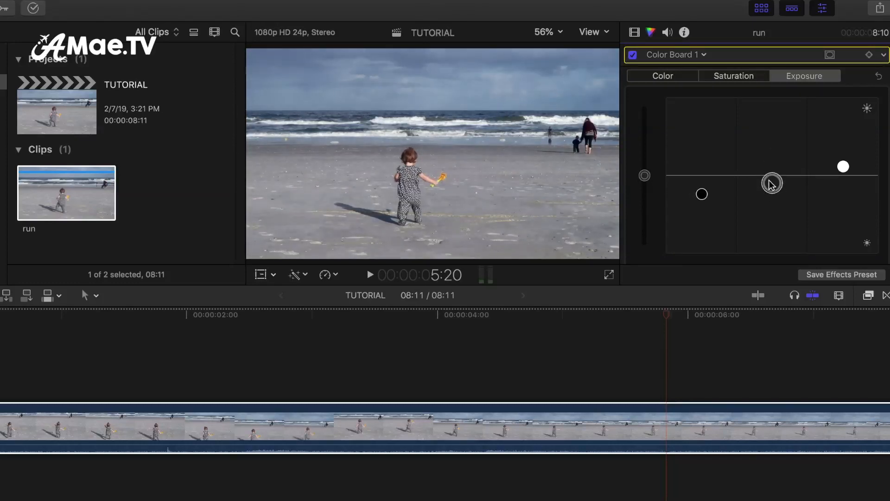
left_click_drag(843, 167, 840, 157)
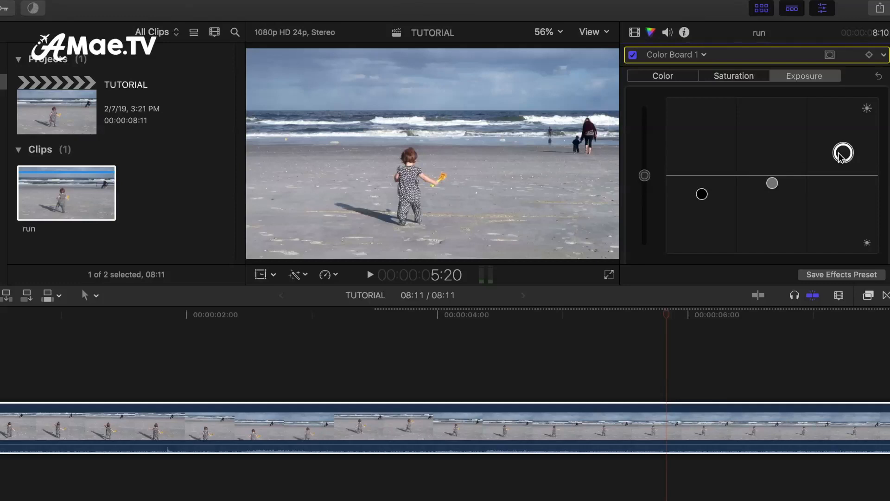
Slightly raise the run clip's master saturation and midtone saturation, keeping the shadows and highlights neutral
left_click(741, 76)
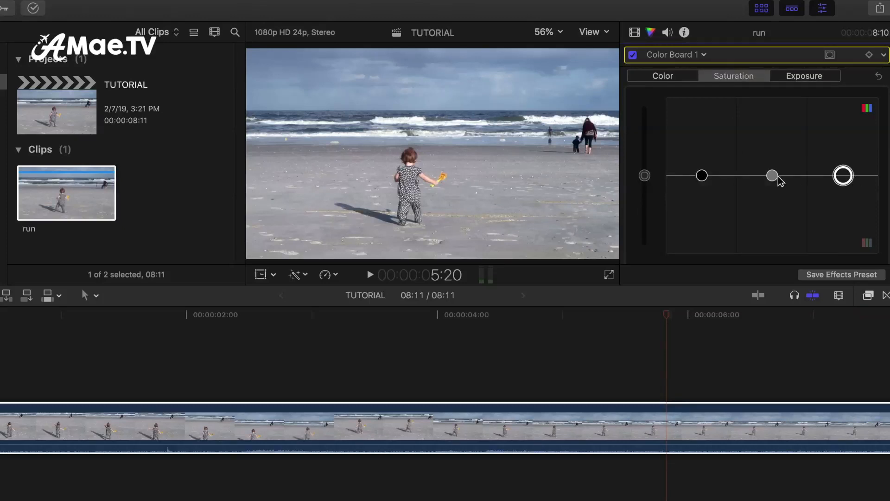
mouse_move(644, 176)
left_mouse_down()
mouse_move(644, 137)
mouse_move(643, 174)
left_mouse_up()
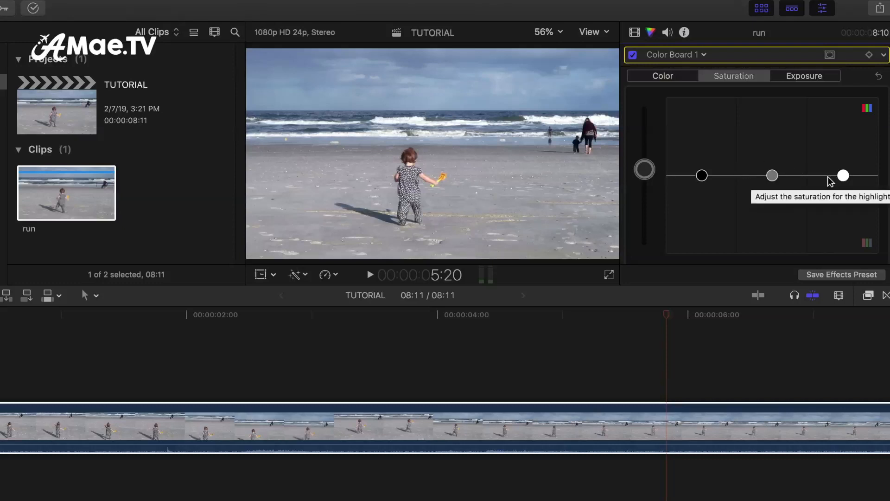
left_click(772, 176)
left_click_drag(769, 174, 764, 155)
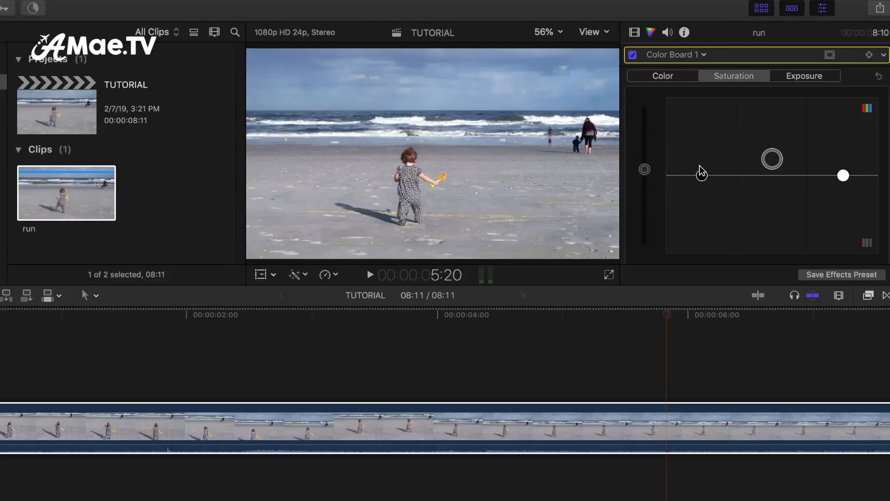
left_click_drag(770, 167, 771, 170)
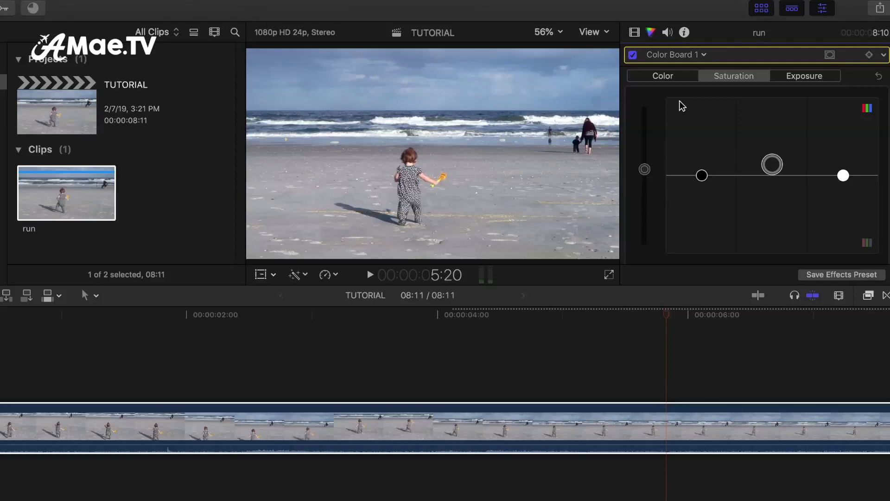
Tint the clip's highlights and midtones yellow and its shadows teal on the color board
left_click(670, 77)
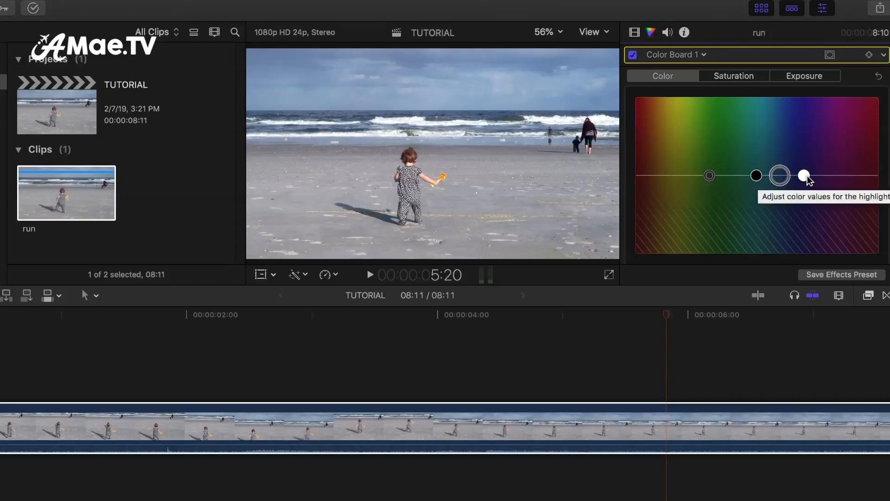
mouse_move(711, 177)
left_mouse_down()
mouse_move(640, 175)
mouse_move(640, 132)
mouse_move(636, 210)
mouse_move(775, 149)
mouse_move(709, 175)
left_mouse_up()
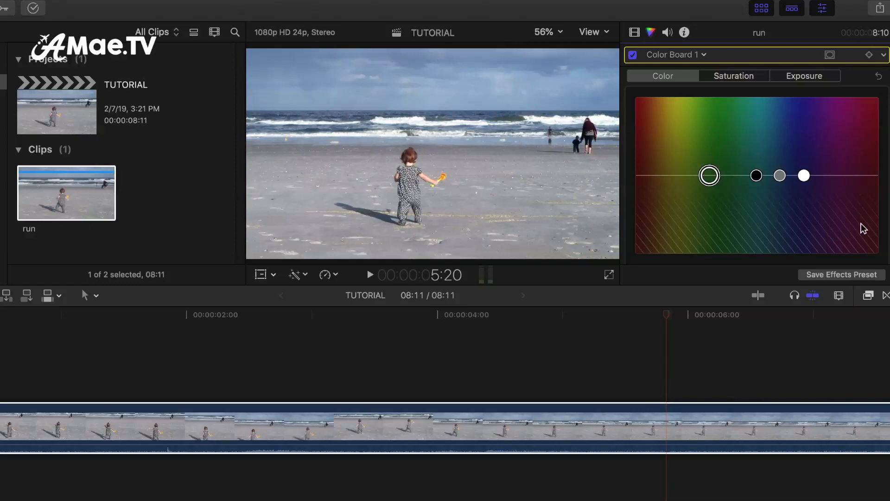
left_click(805, 176)
left_click_drag(807, 178, 685, 160)
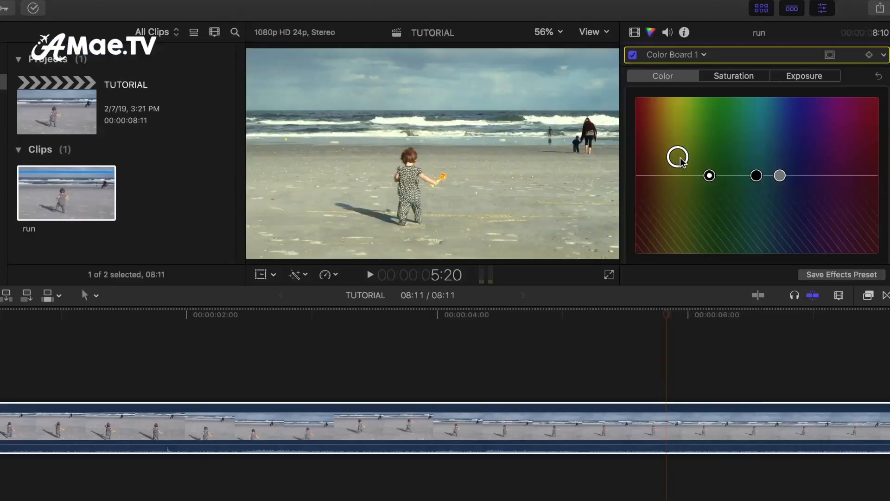
mouse_move(680, 157)
left_mouse_down()
mouse_move(684, 149)
mouse_move(677, 154)
left_mouse_up()
left_click_drag(756, 176, 758, 158)
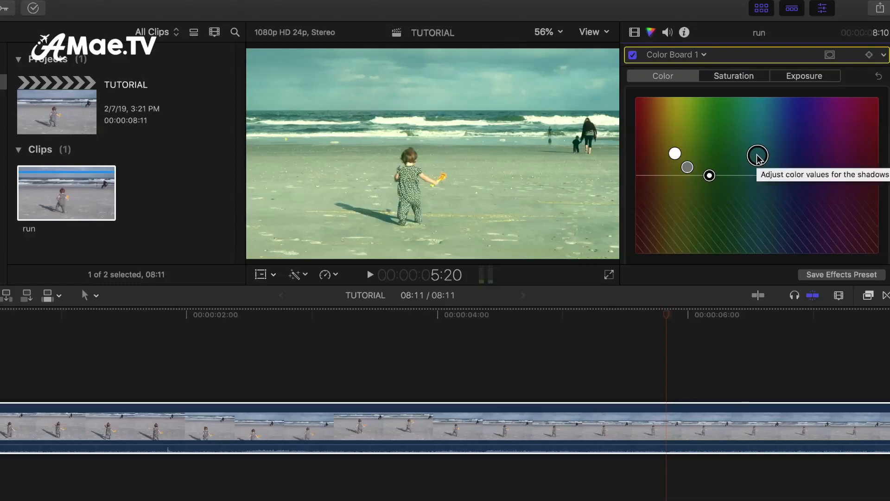
Shift the highlights' tint to orange and strengthen it slightly
left_click(608, 65)
mouse_move(674, 153)
left_mouse_down()
mouse_move(674, 141)
mouse_move(669, 155)
mouse_move(658, 153)
left_mouse_up()
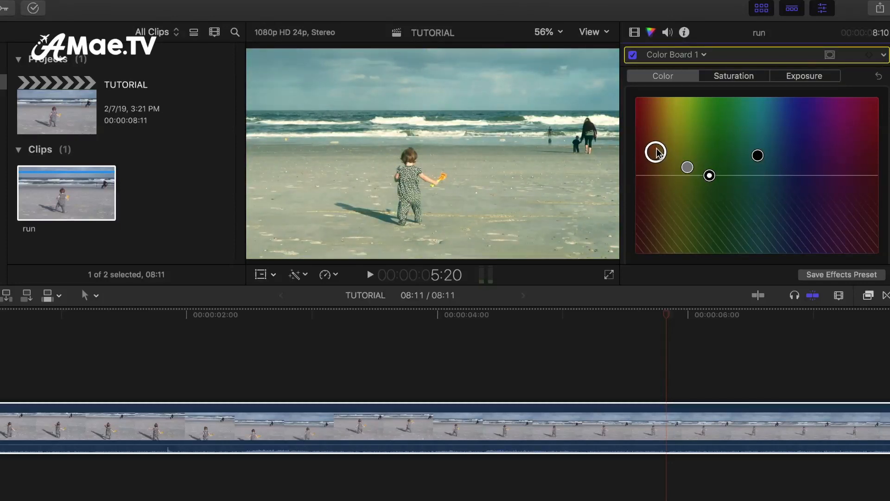
left_click_drag(657, 149, 657, 147)
Display the video scopes beside the viewer and switch the scope to Vectorscope
left_click(594, 33)
left_click(629, 62)
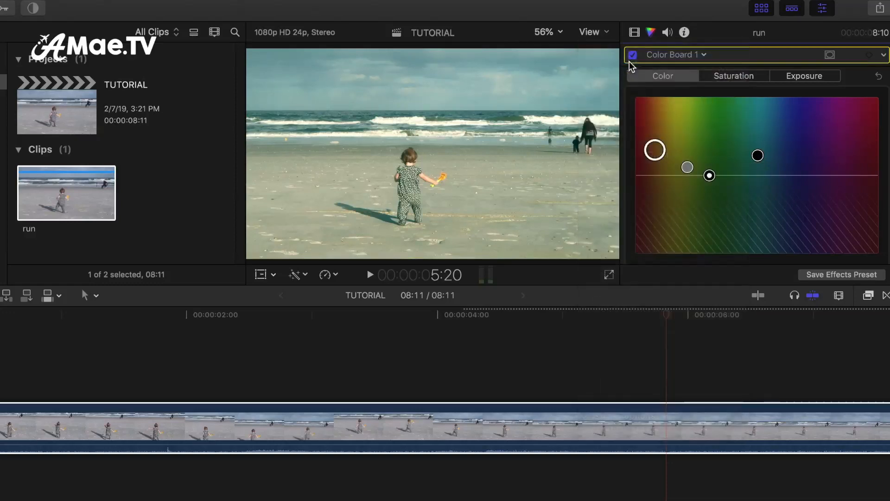
left_click(442, 70)
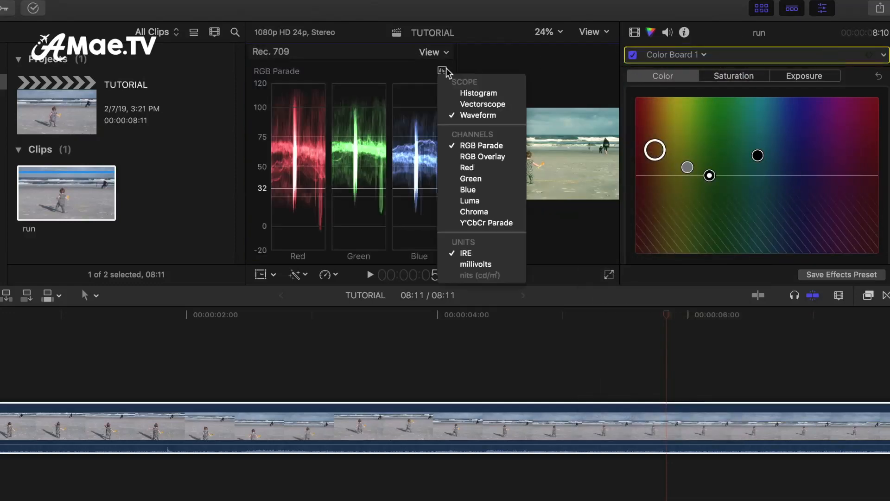
left_click(463, 104)
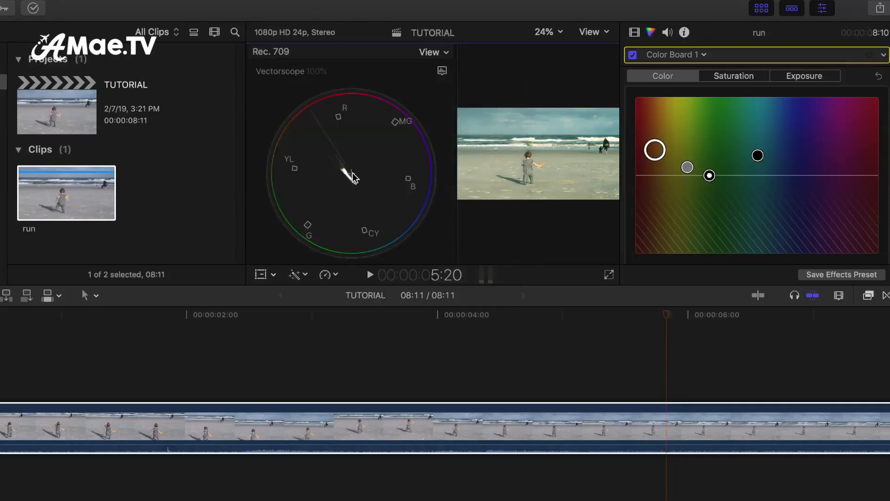
Shift the highlights' tint to red while checking the vectorscope, and hide the video scopes
left_click_drag(654, 150, 639, 156)
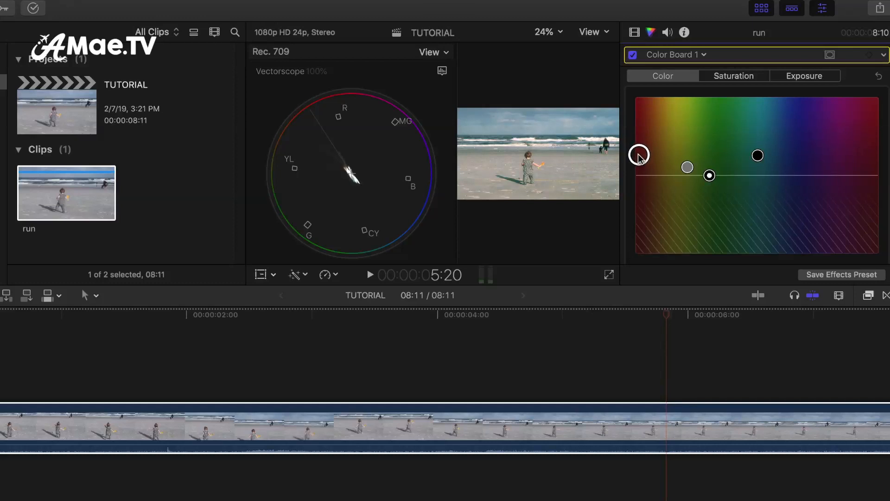
left_click(571, 84)
key("super+7")
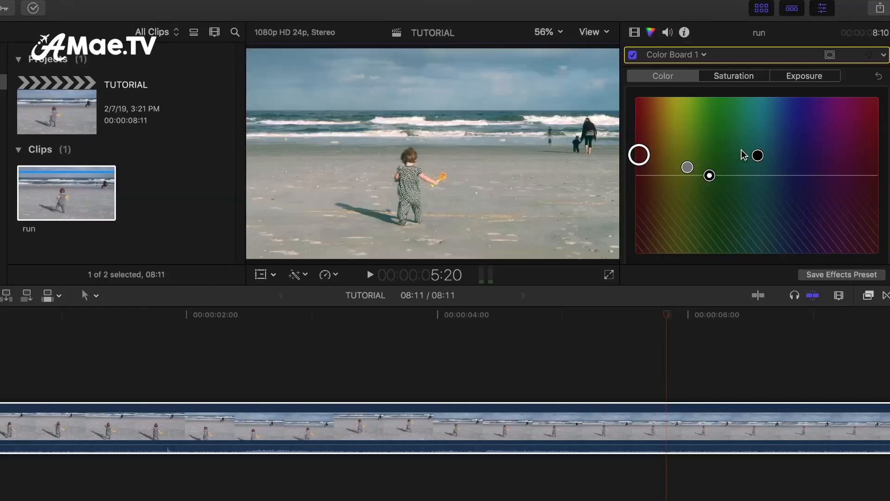
Strengthen the midtones' yellow tint and compare the clip with and without the Color Board 1 correction, leaving it enabled
left_click(633, 55)
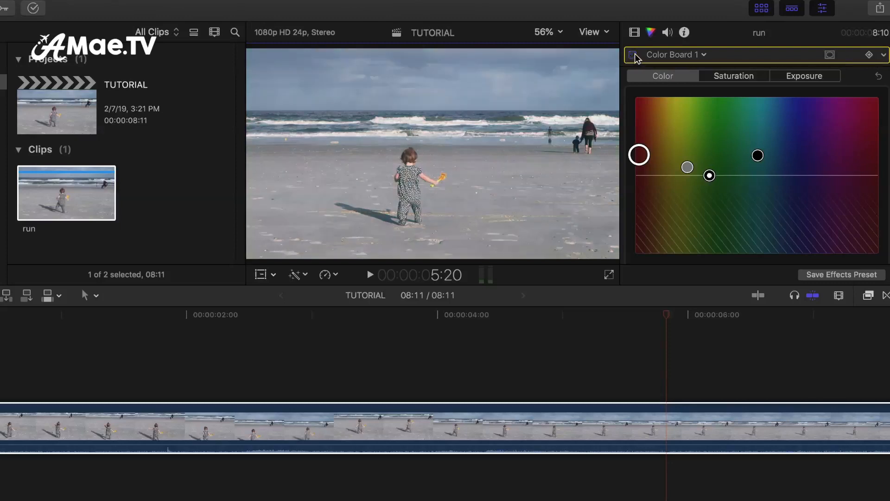
left_click(634, 55)
left_click_drag(687, 167, 674, 157)
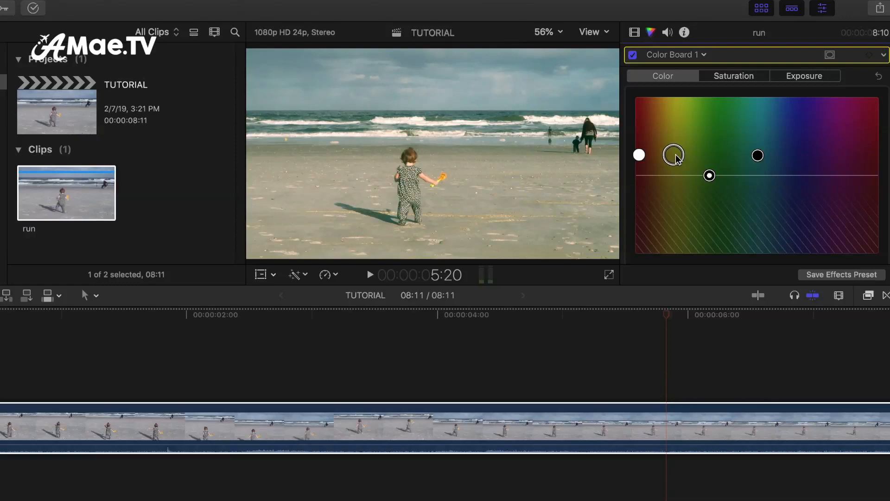
left_click(631, 56)
left_click(631, 56)
left_click(631, 56)
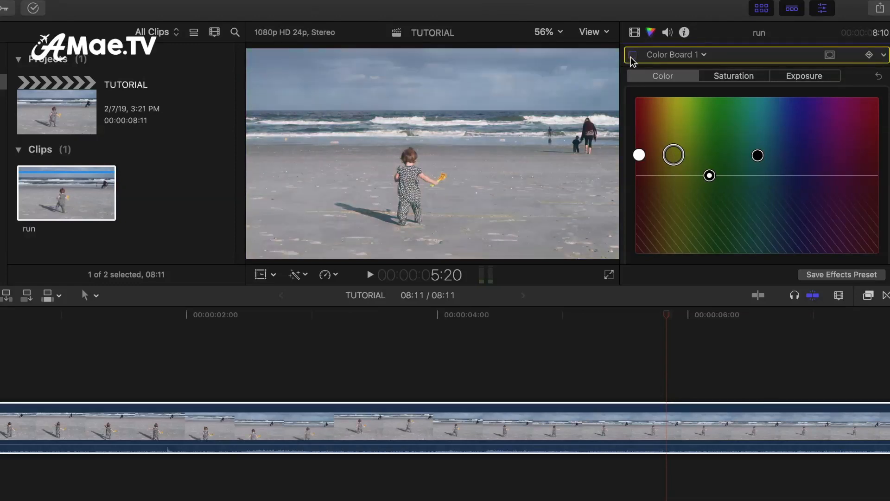
left_click(632, 56)
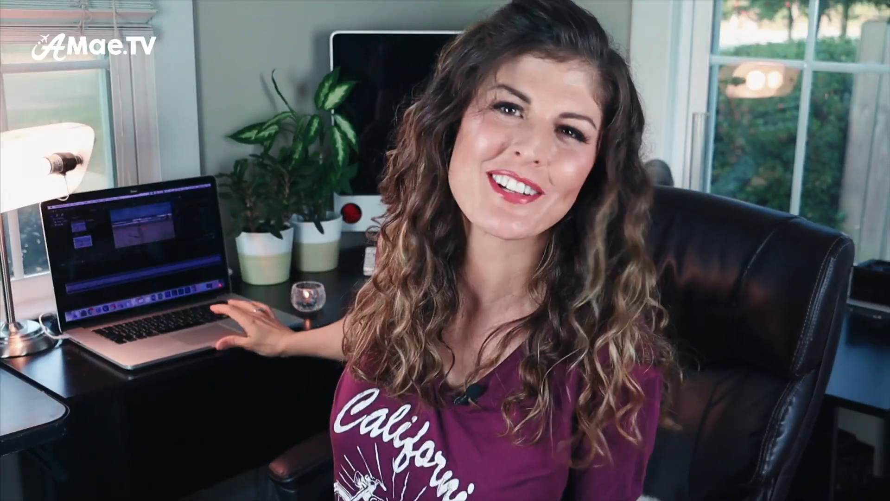